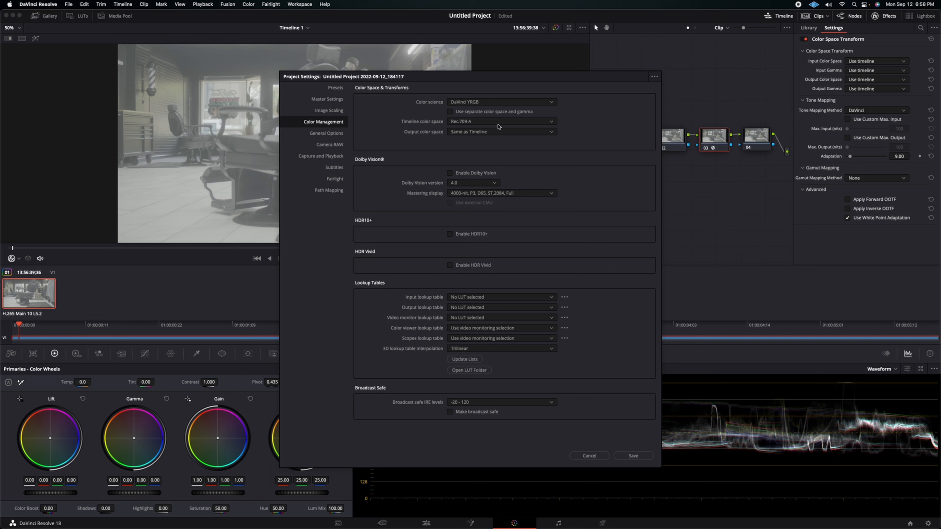
Review the color science options, keep DaVinci YRGB, and save the project's color management settings
click(545, 104)
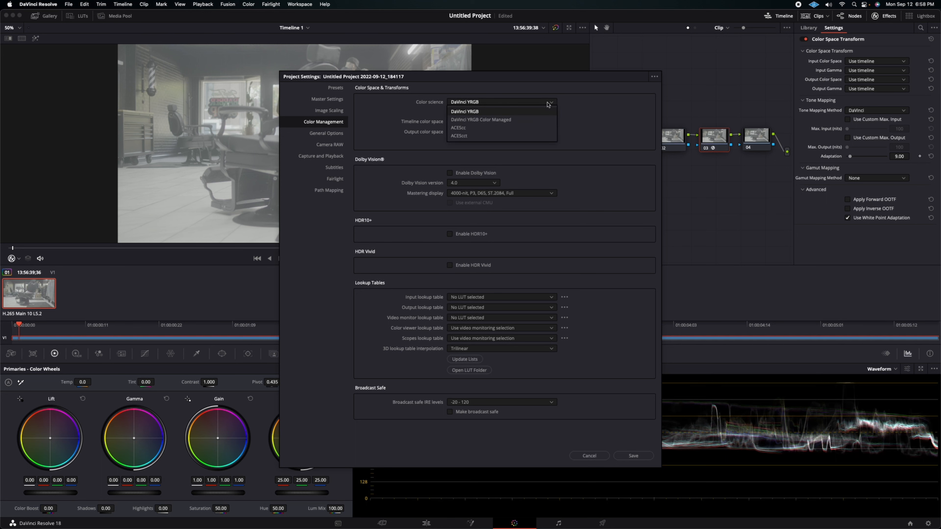
click(547, 105)
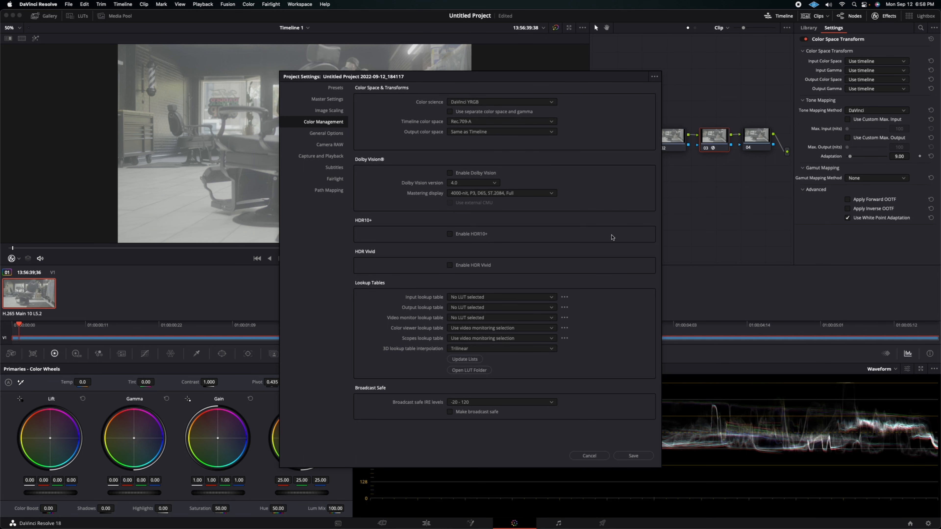
click(633, 456)
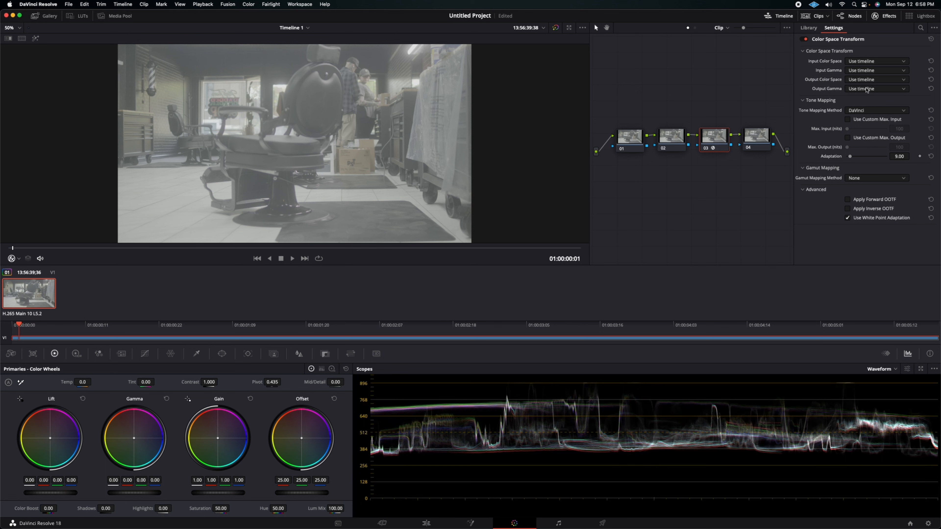
Set the input color space of node 03's Color Space Transform to Panasonic V-Gamut
click(884, 63)
scroll(887, 114, down, 3)
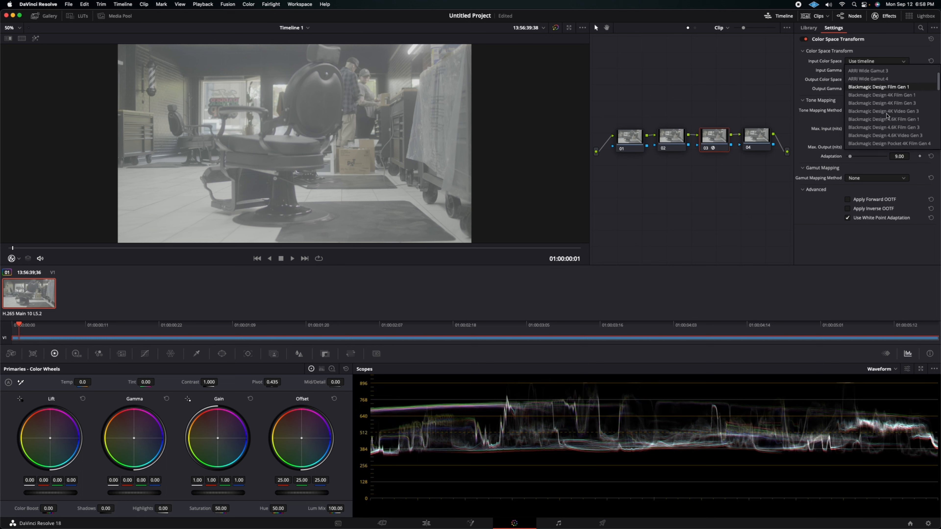
scroll(887, 116, down, 5)
scroll(887, 116, down, 5)
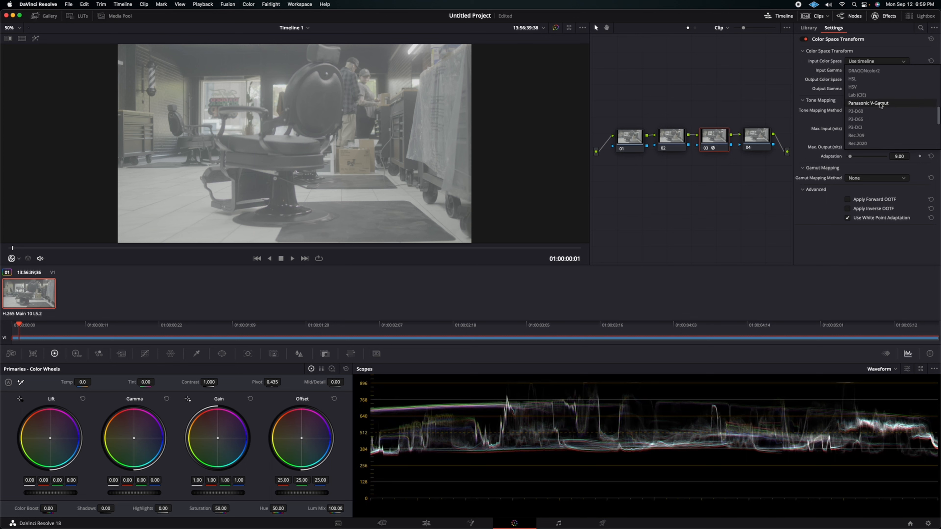
click(881, 106)
Set the transform's input gamma to Panasonic V-Log and compare the image with node 03 off and on
click(880, 71)
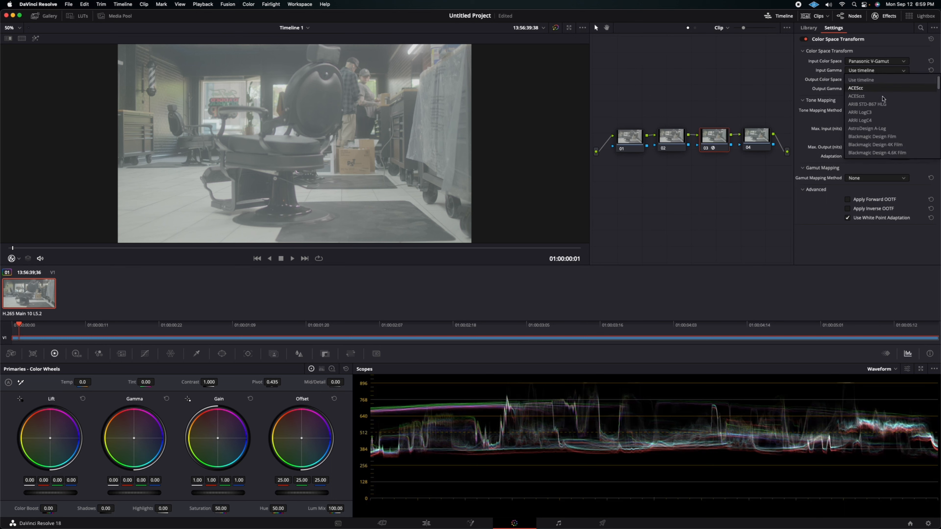
scroll(882, 99, down, 10)
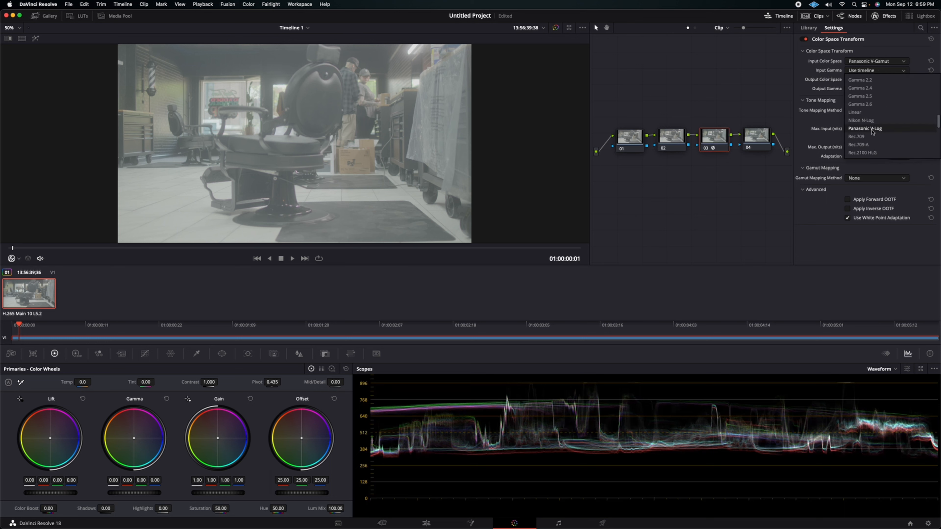
click(872, 130)
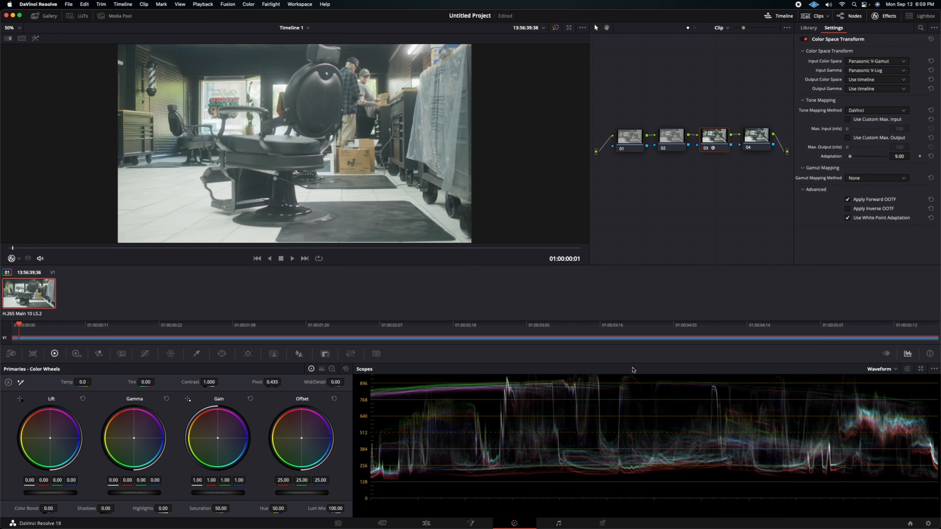
click(706, 149)
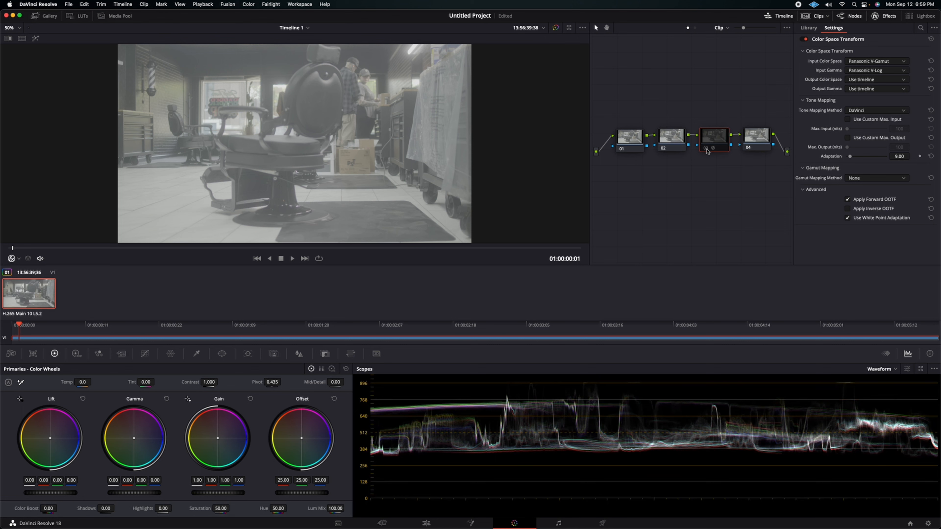
click(707, 149)
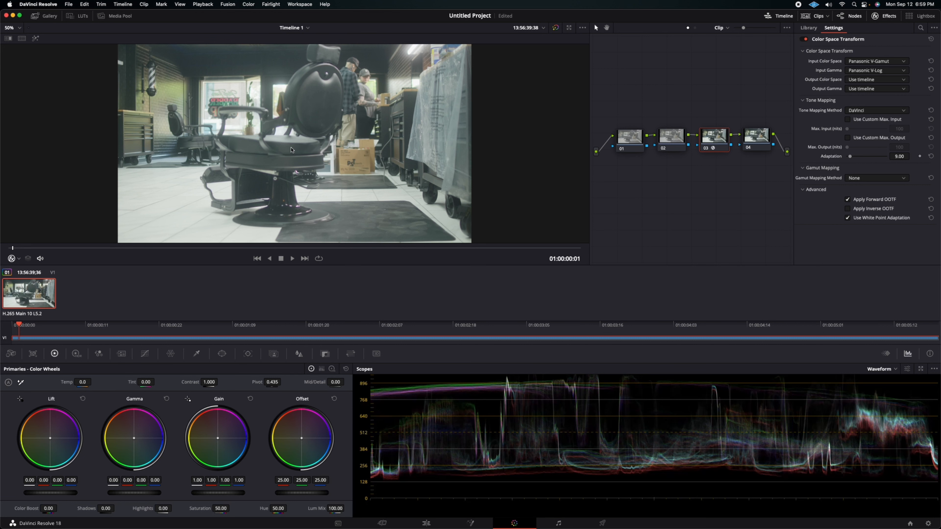
Lower the master lift on node 02 to -0.11 to deepen the shadows
click(671, 141)
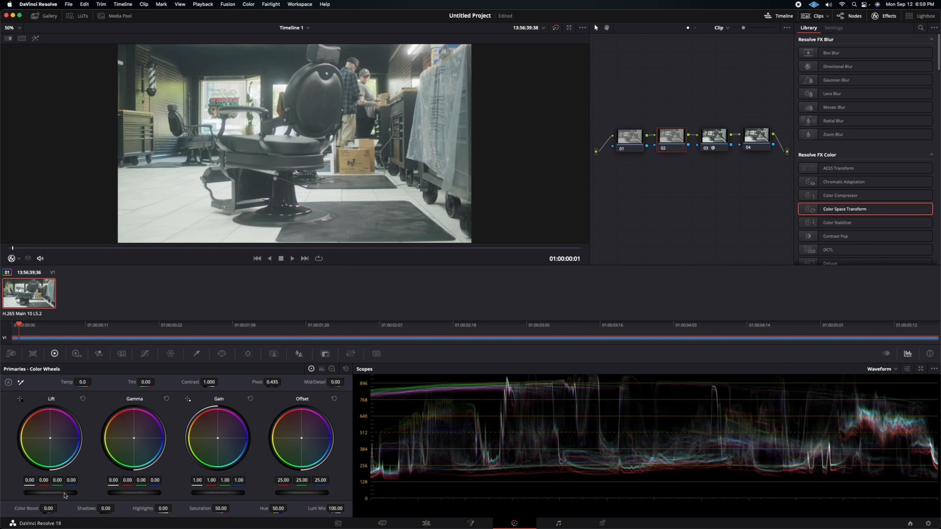
drag(51, 492, 26, 493)
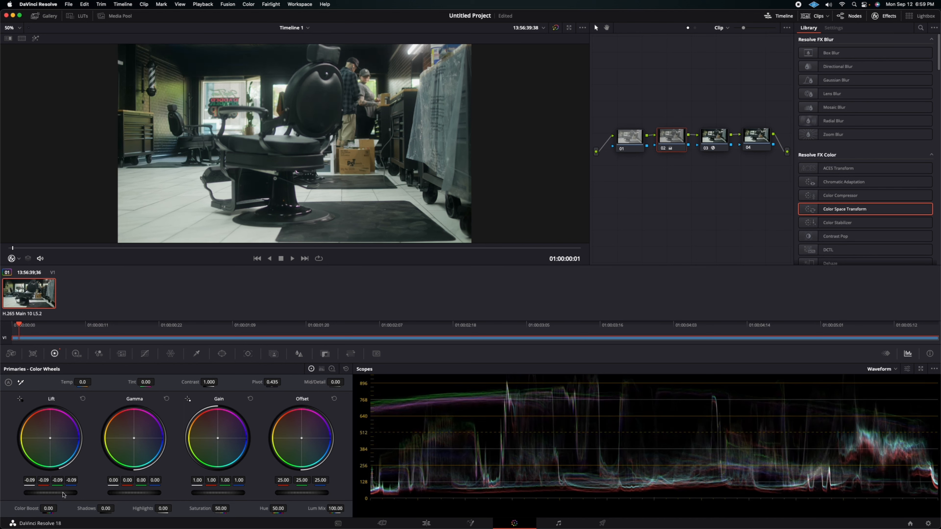
drag(27, 493, 23, 492)
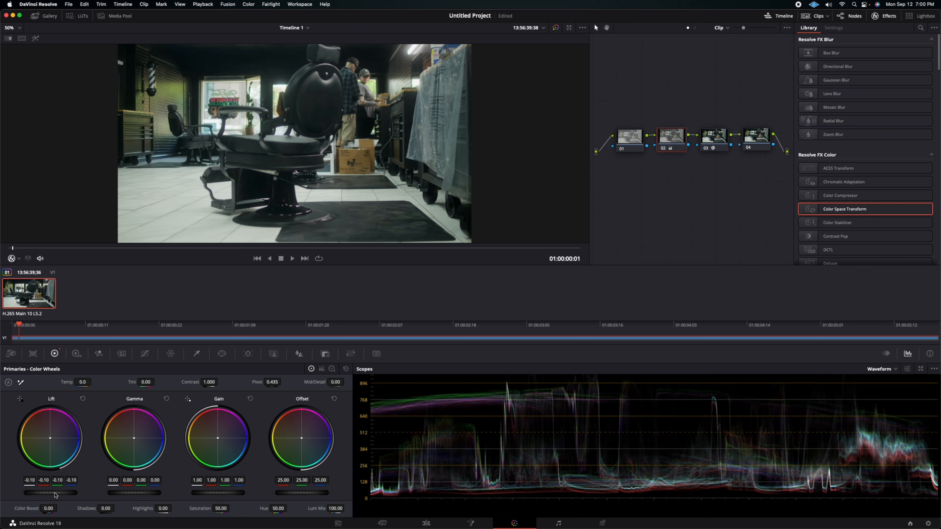
drag(57, 492, 53, 493)
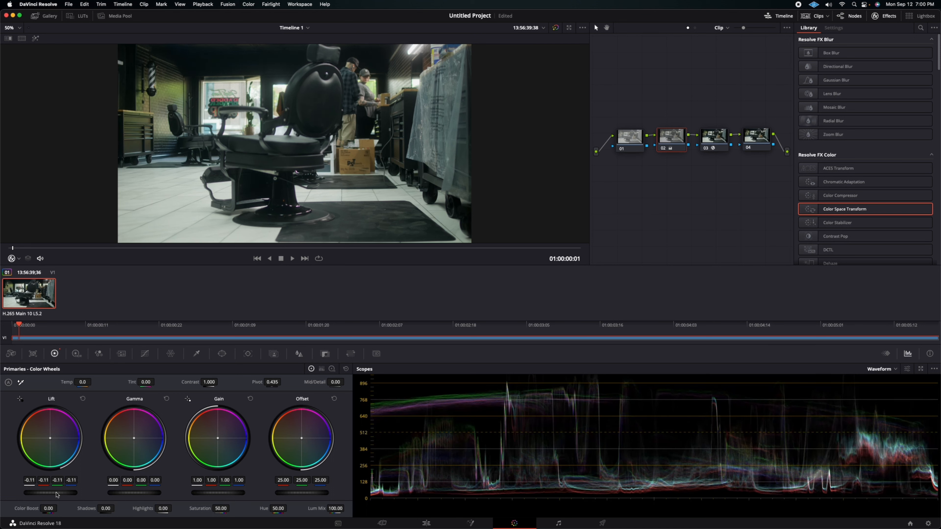
Reduce the master gain on node 02 to 0.96 to bring down the highlights
scroll(600, 476, up, 2)
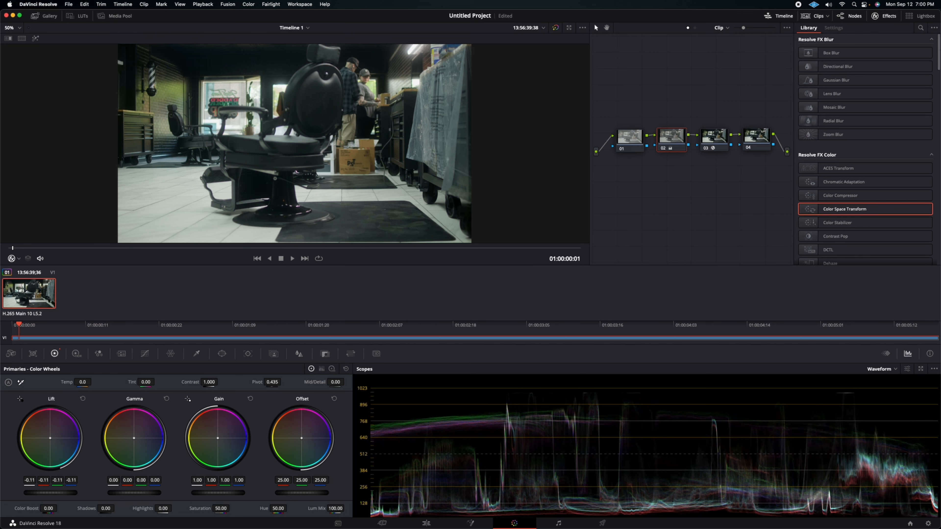
drag(217, 493, 215, 493)
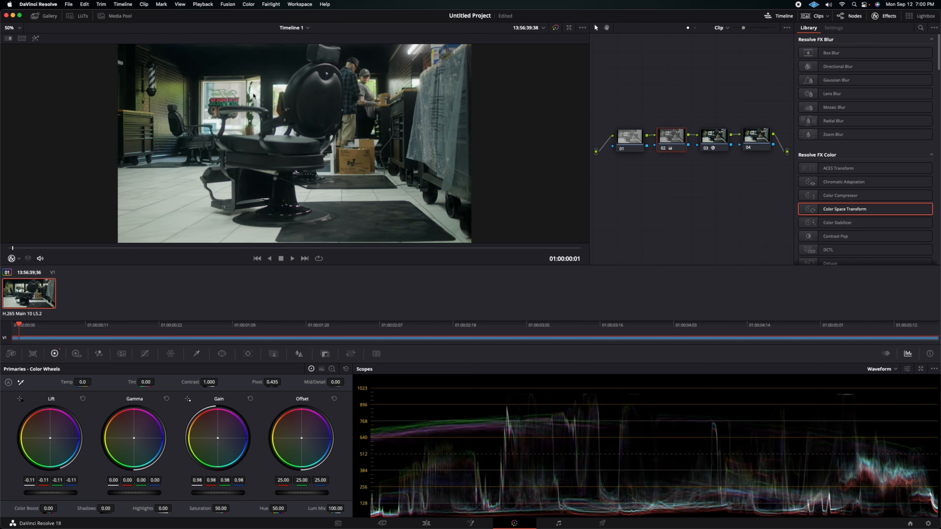
drag(226, 493, 221, 493)
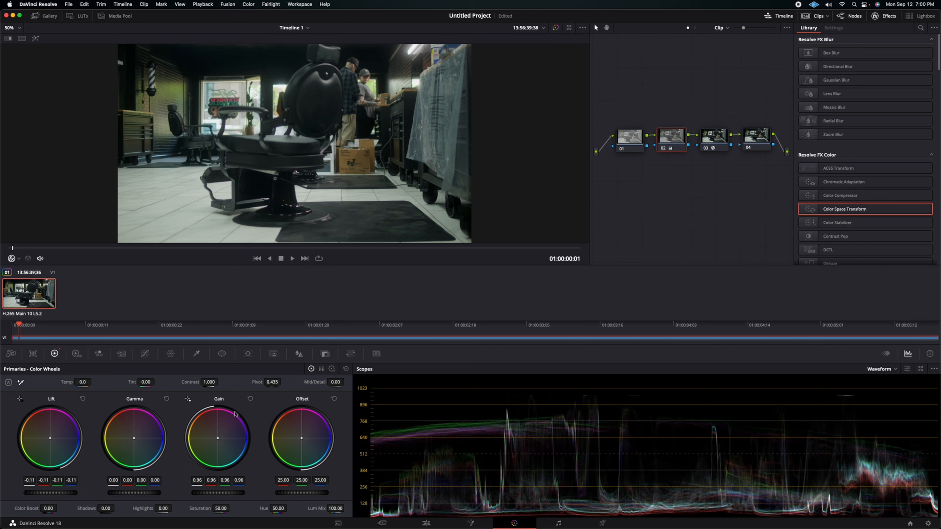
Raise the contrast on node 02 to 1.090
drag(210, 382, 220, 382)
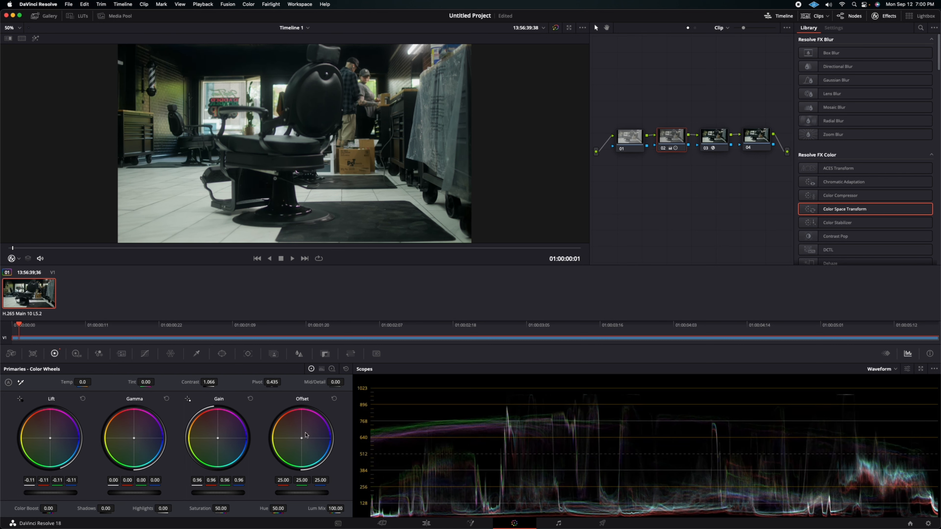
drag(206, 382, 220, 382)
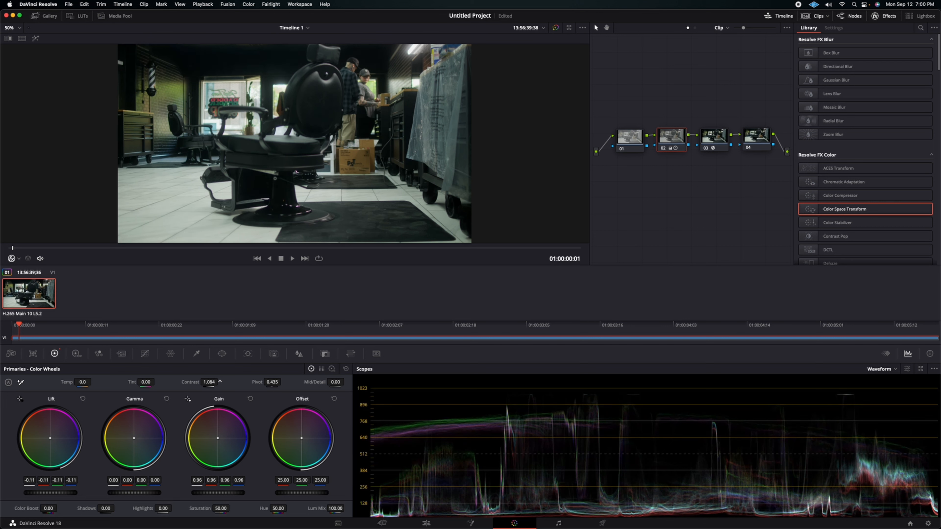
drag(209, 382, 211, 382)
Set node 02's saturation to 57.80 and master gamma to 0.01, and check the waveform's shadows and highlights
mouse_move(221, 508)
mouse_down()
mouse_move(240, 508)
mouse_move(224, 509)
mouse_move(231, 508)
mouse_up()
drag(232, 508, 233, 509)
drag(134, 493, 135, 492)
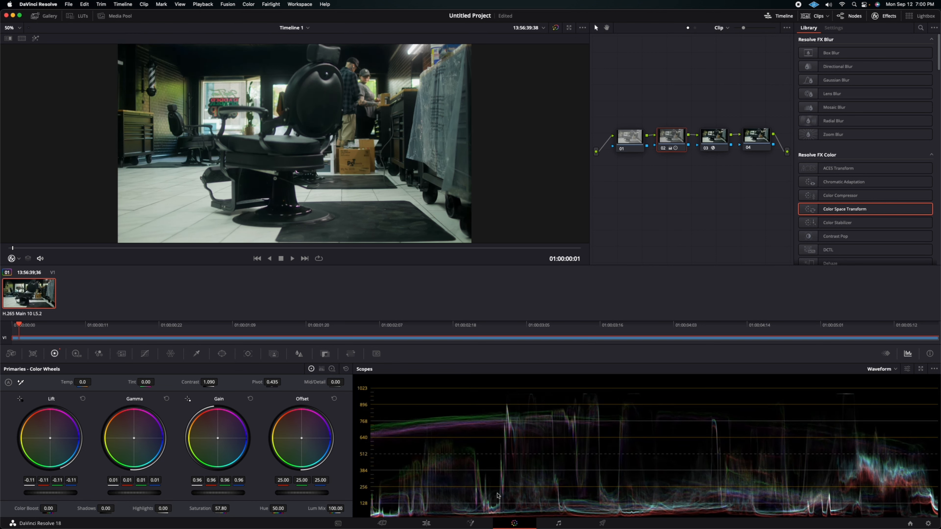
scroll(529, 487, down, 2)
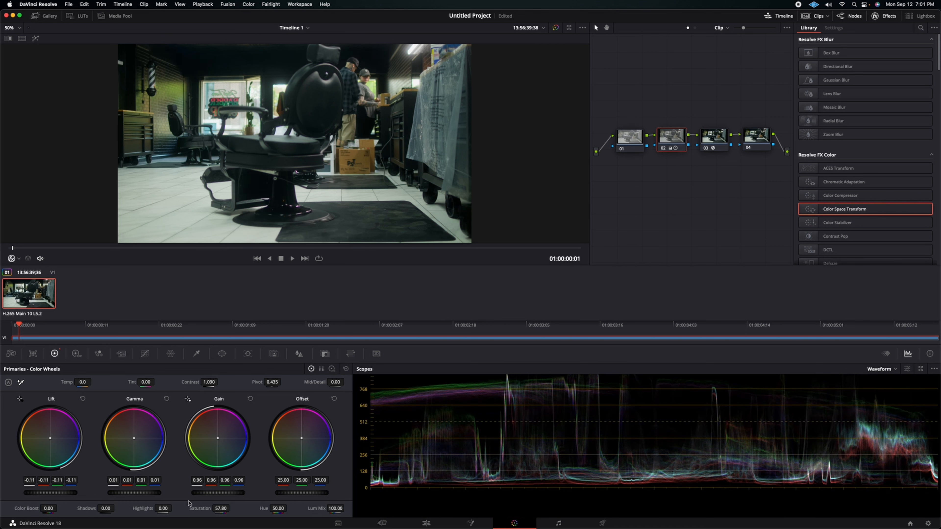
scroll(498, 454, up, 3)
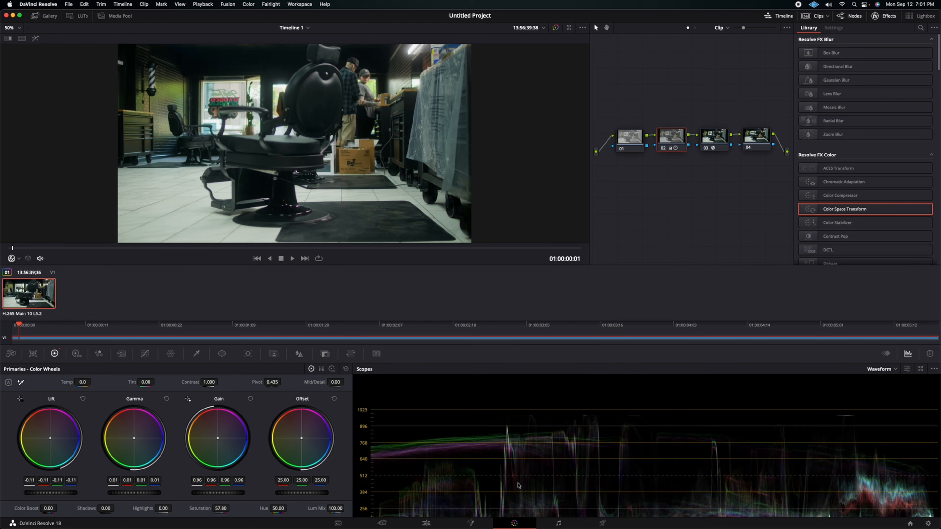
scroll(519, 485, down, 1)
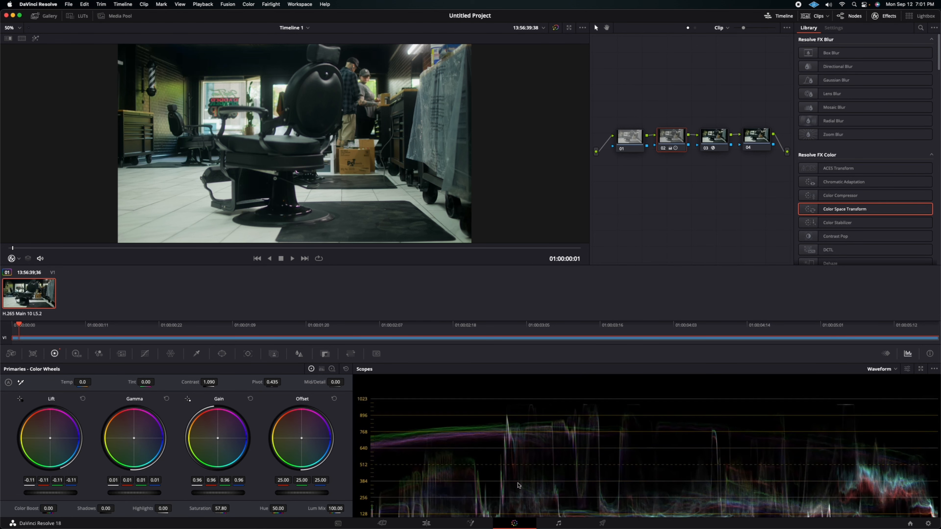
White-balance node 01 by sampling the white floor tiles near the chair, and compare the image with the node off and on
click(624, 138)
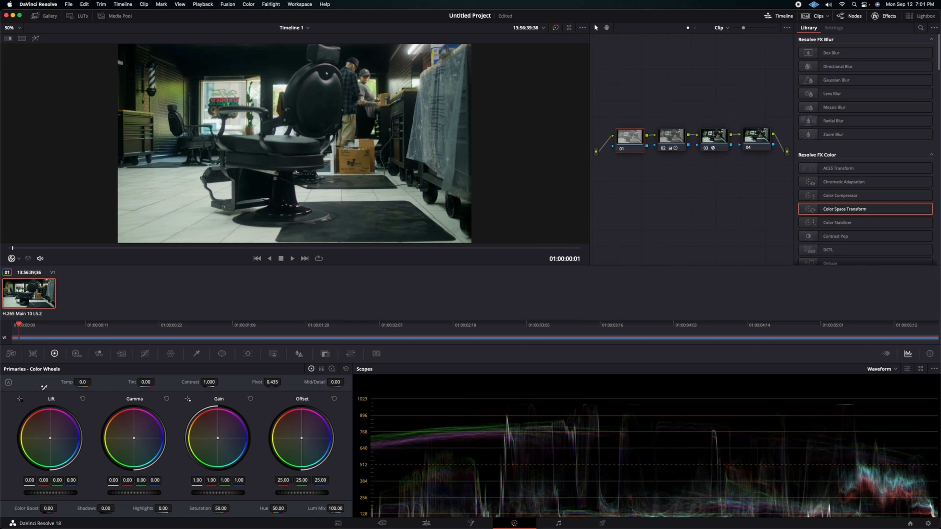
click(202, 210)
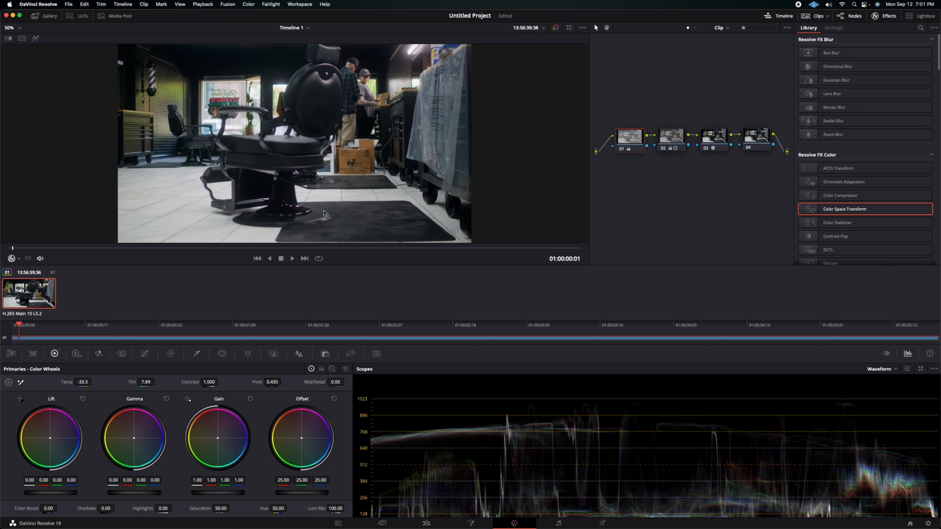
click(622, 152)
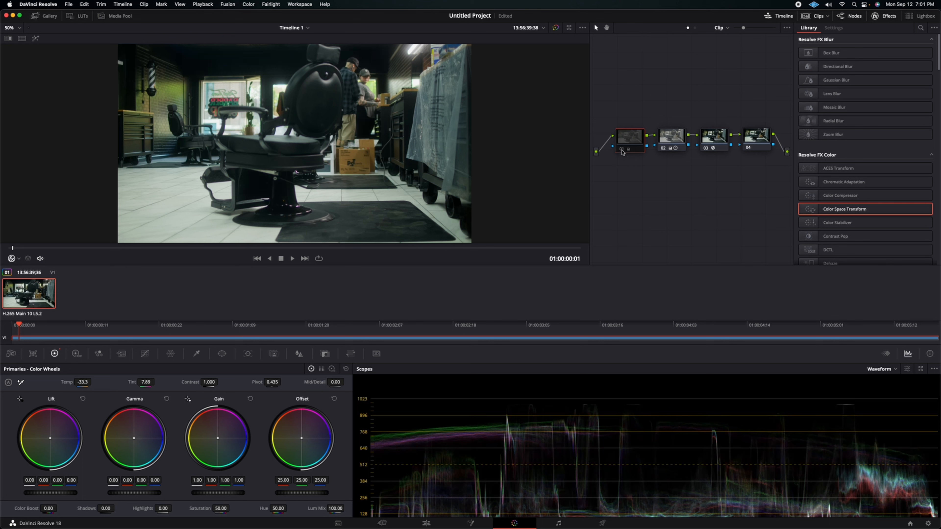
click(622, 151)
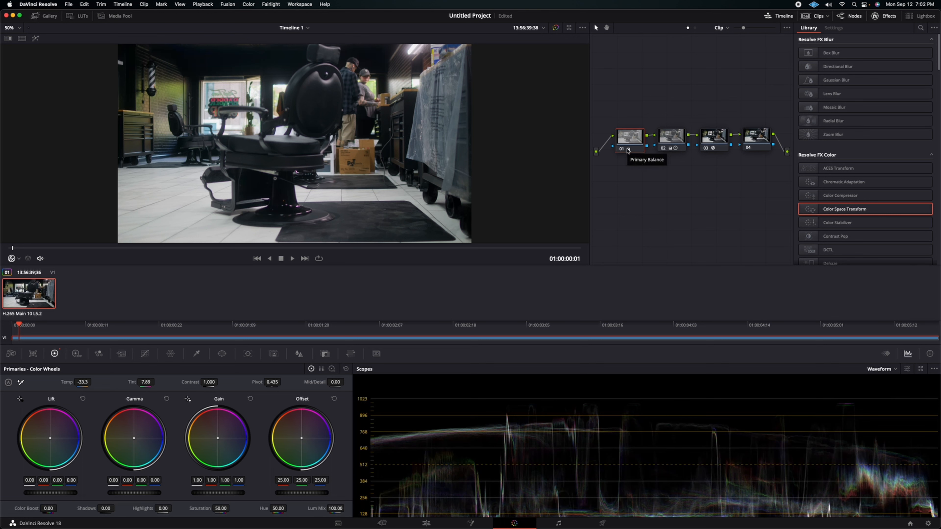
Compare the original and graded image by disabling and re-enabling nodes 03, 02 and 01, and check the waveform
click(706, 148)
click(664, 148)
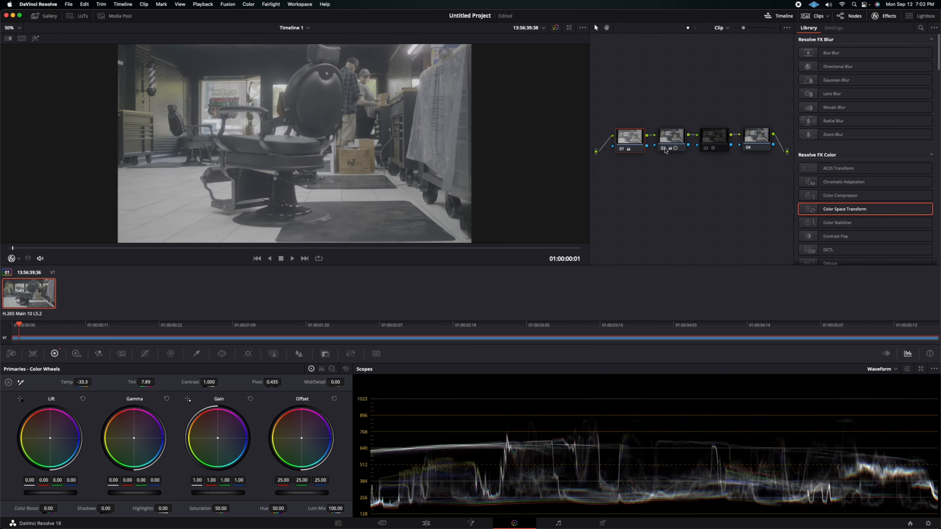
click(621, 149)
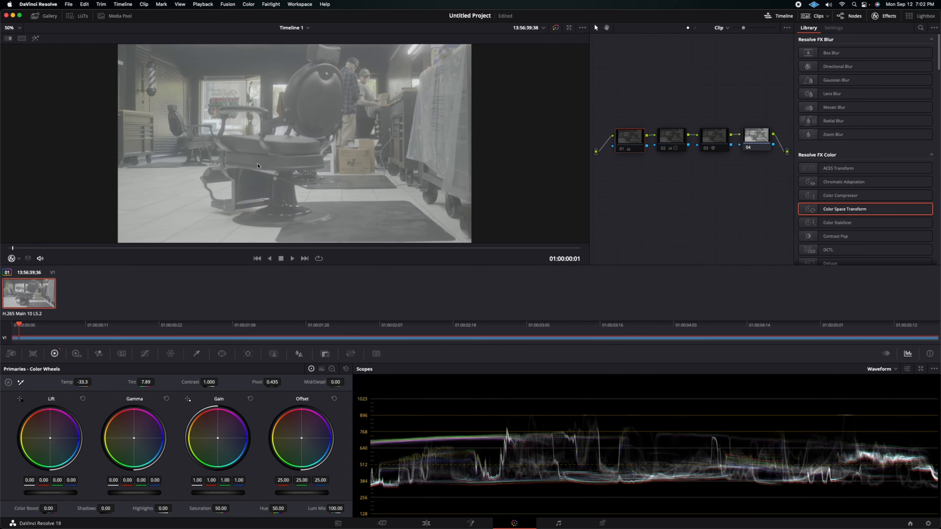
click(707, 149)
click(664, 149)
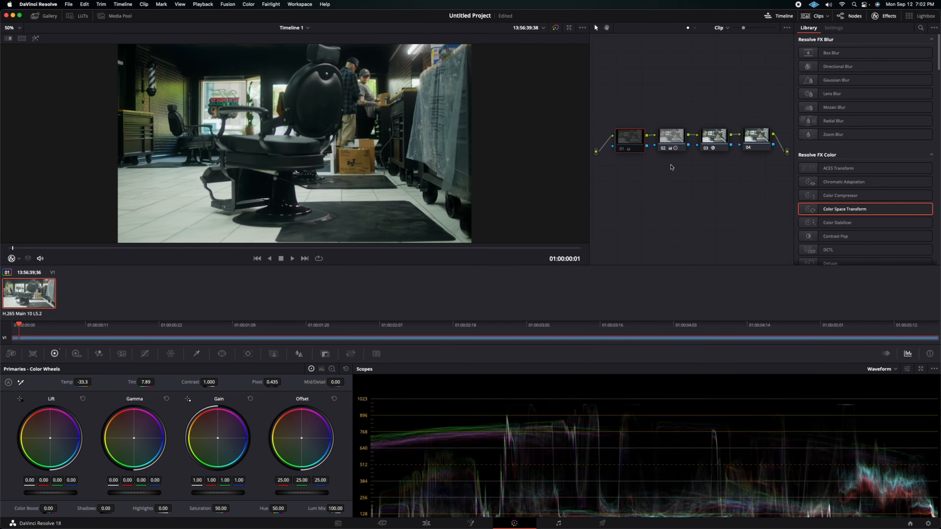
click(621, 149)
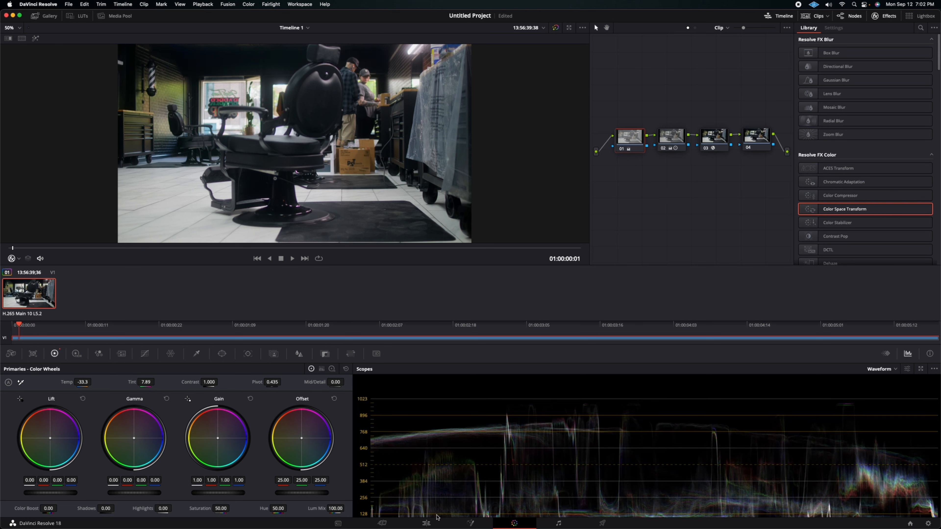
scroll(528, 475, down, 3)
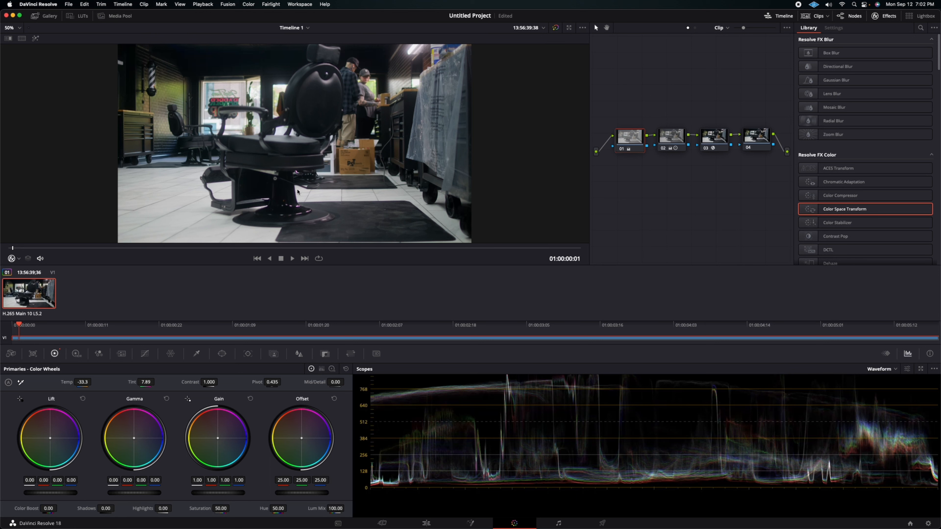
Apply the Rec709 Kodak 2383 D65 LUT from the Film Looks collection to node 04
click(756, 148)
drag(757, 153, 759, 153)
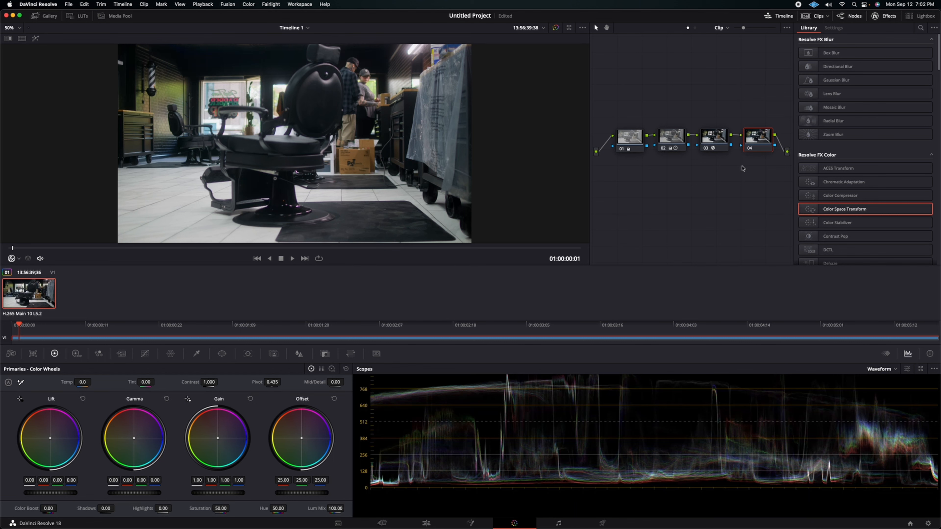
click(79, 15)
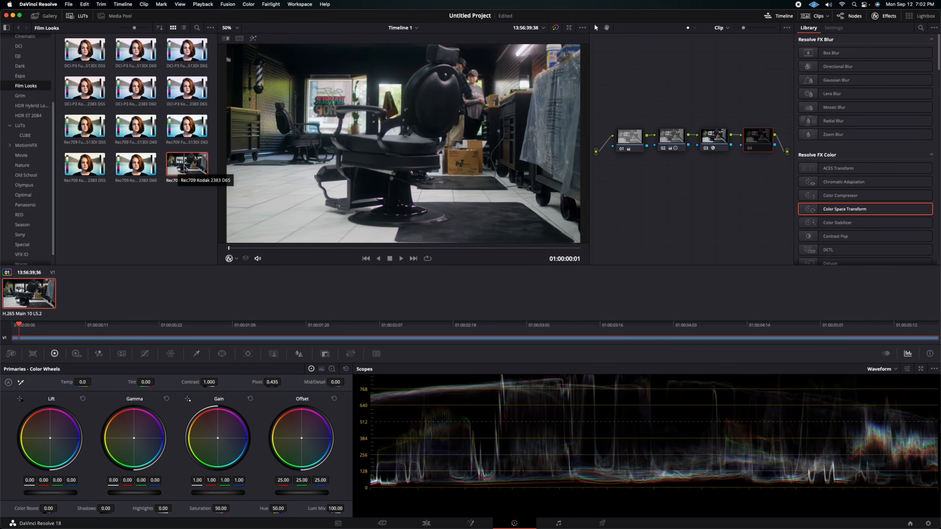
drag(178, 170, 365, 186)
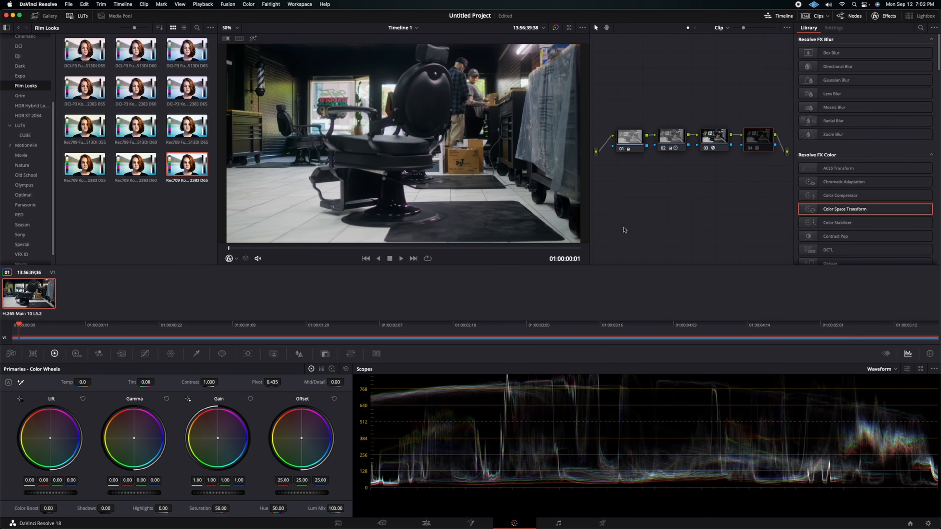
Compare the image with node 04's Kodak 2383 LUT enabled and disabled
key(super+d)
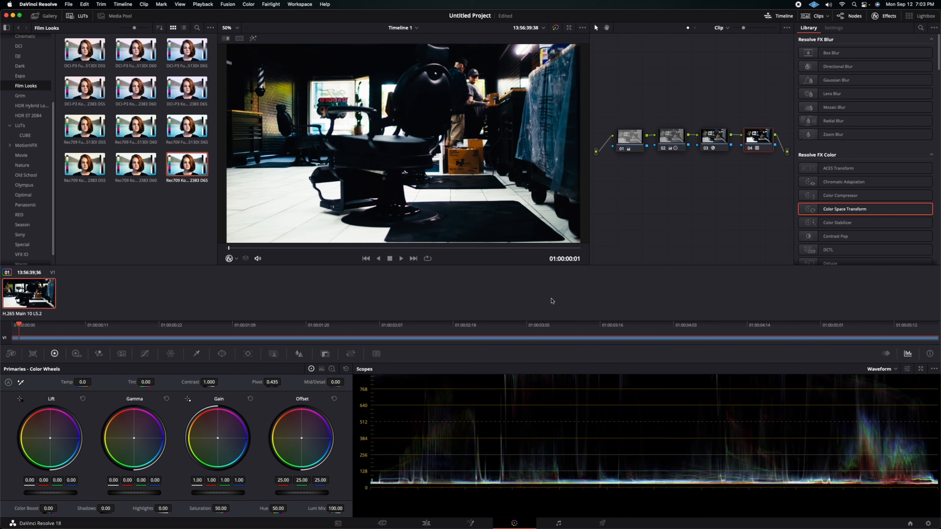
click(750, 149)
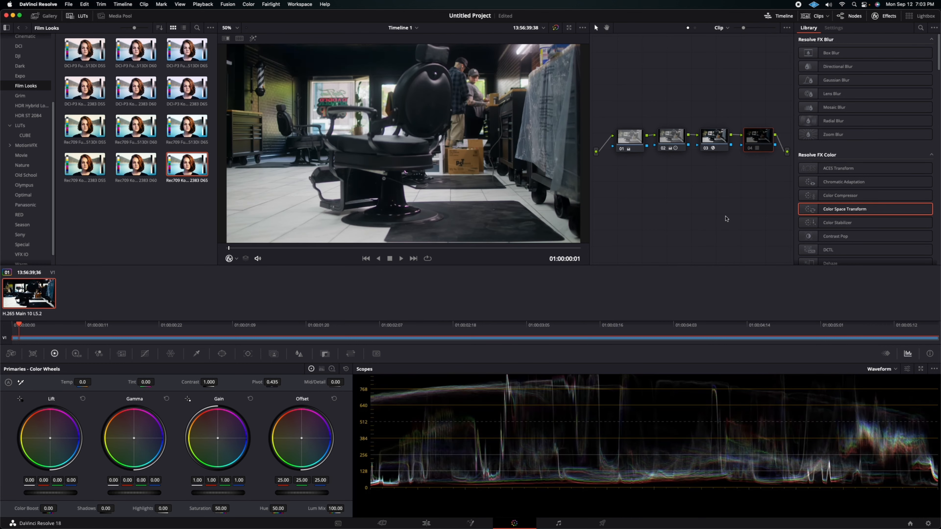
Set the output gamma of node 03's Color Space Transform to Cineon Film Log and re-enable node 04
click(716, 148)
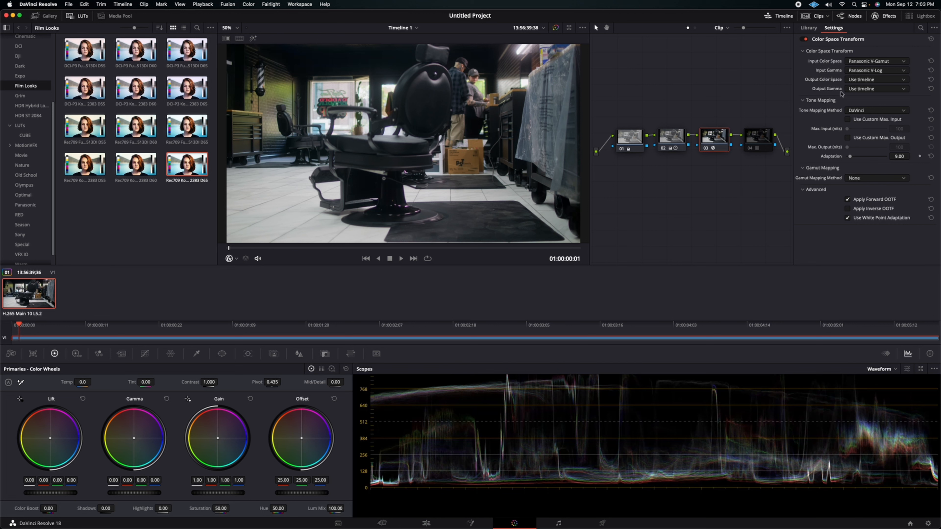
click(901, 90)
scroll(884, 149, down, 5)
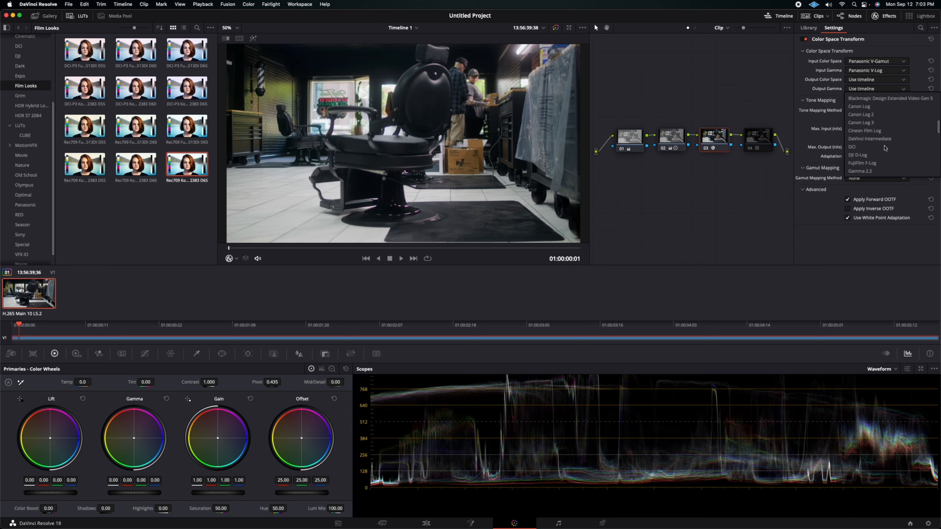
click(877, 133)
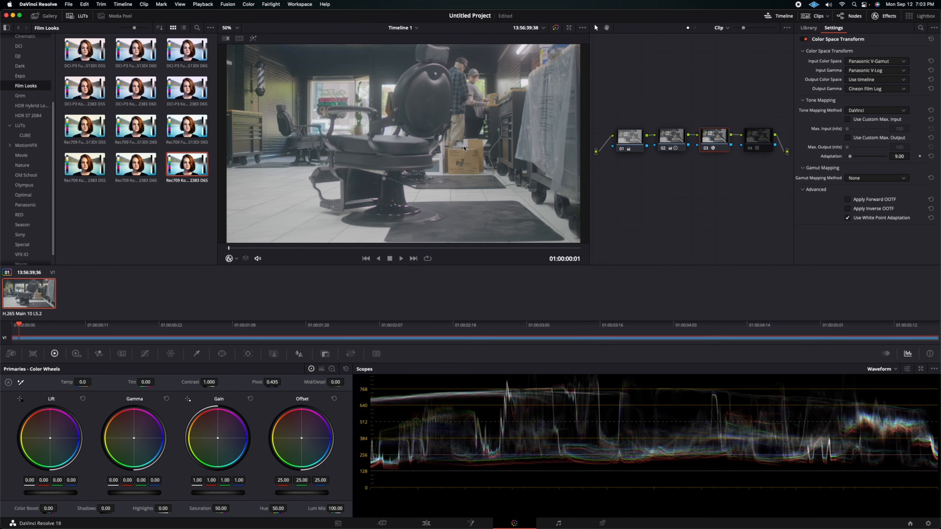
click(752, 149)
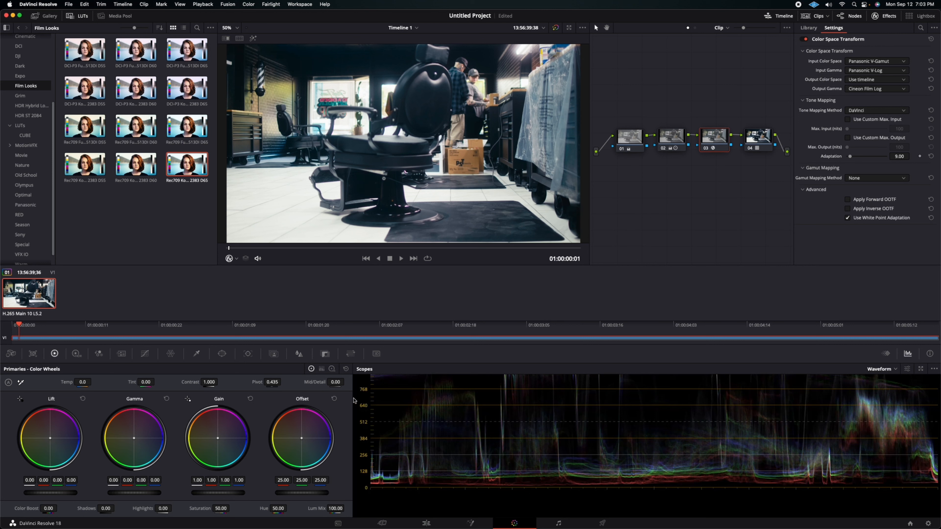
Set the key output gain to 0.634 on node 03 and to 1.357 on node 04
click(325, 354)
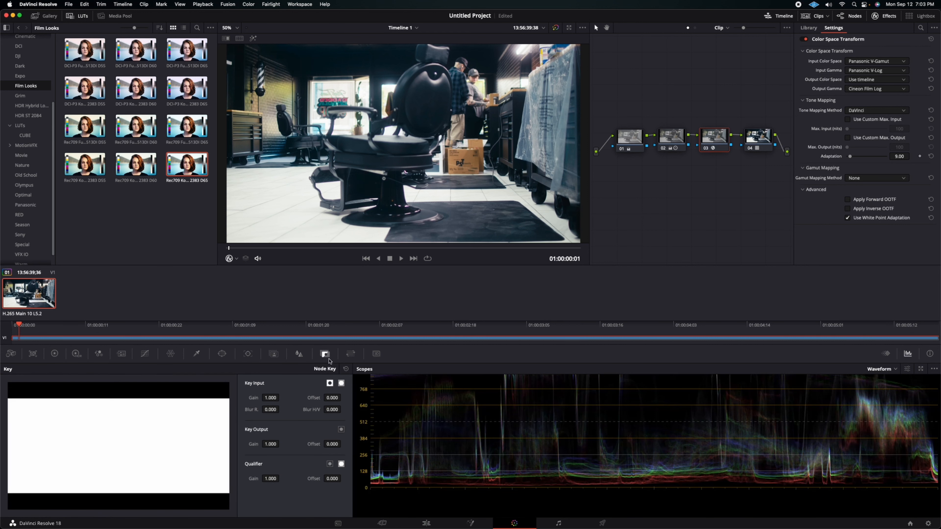
drag(275, 447, 281, 444)
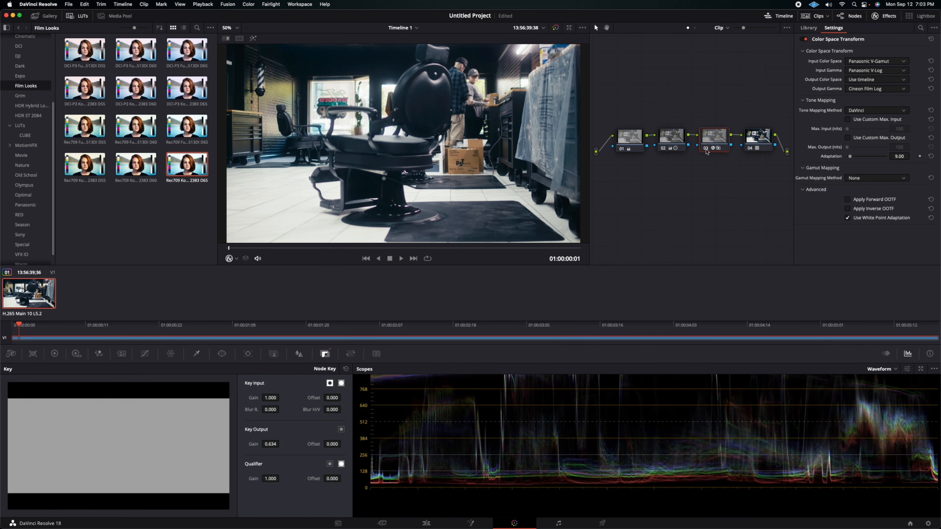
click(756, 141)
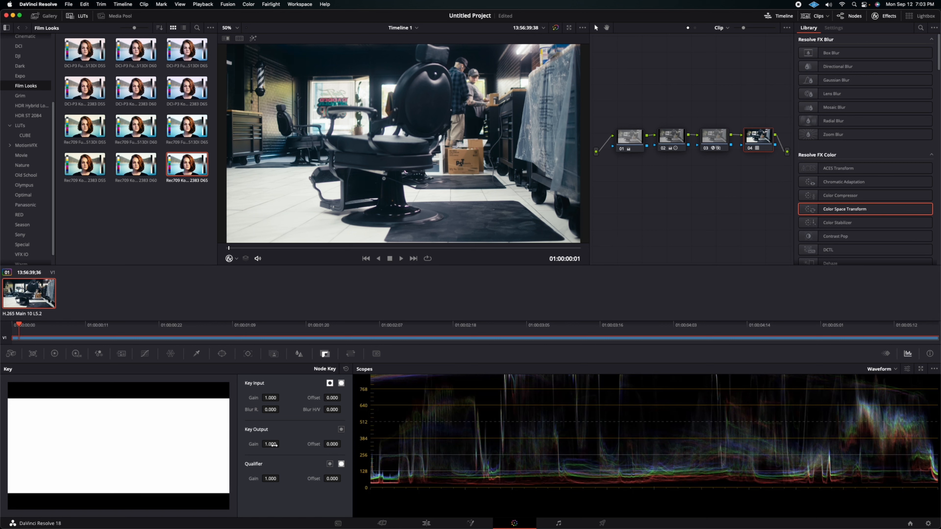
click(720, 150)
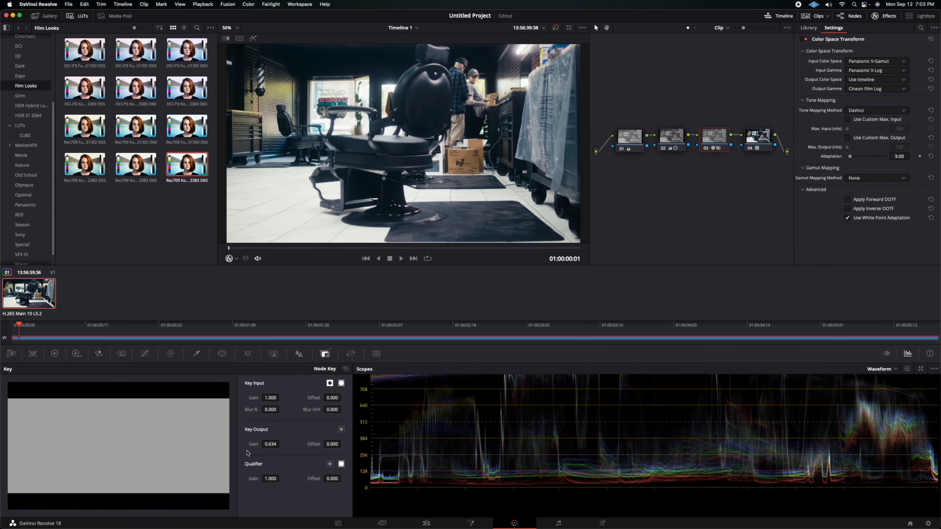
click(757, 142)
mouse_move(271, 444)
mouse_down()
mouse_move(256, 444)
mouse_move(281, 443)
mouse_up()
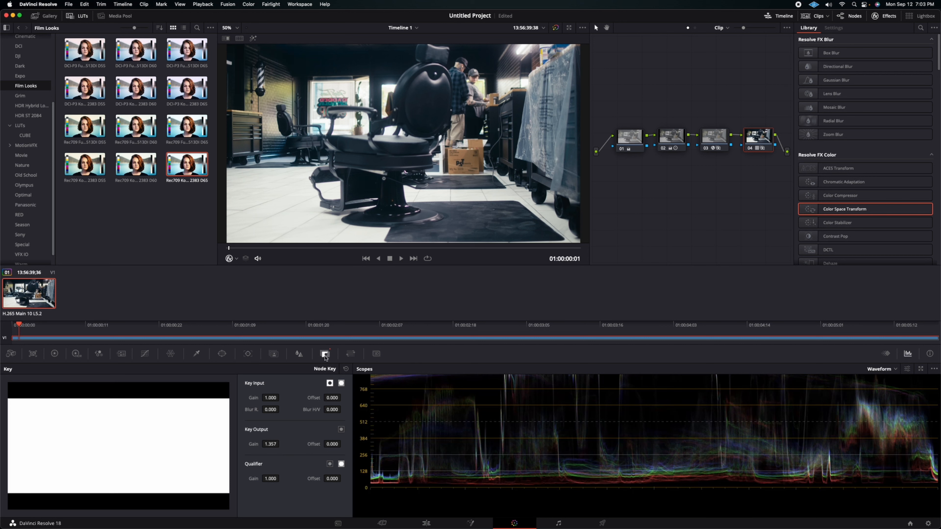
Reset the grades of nodes 04 and 03, reapplying the Rec709 Kodak 2383 D65 LUT to node 04
right_click(764, 148)
click(789, 155)
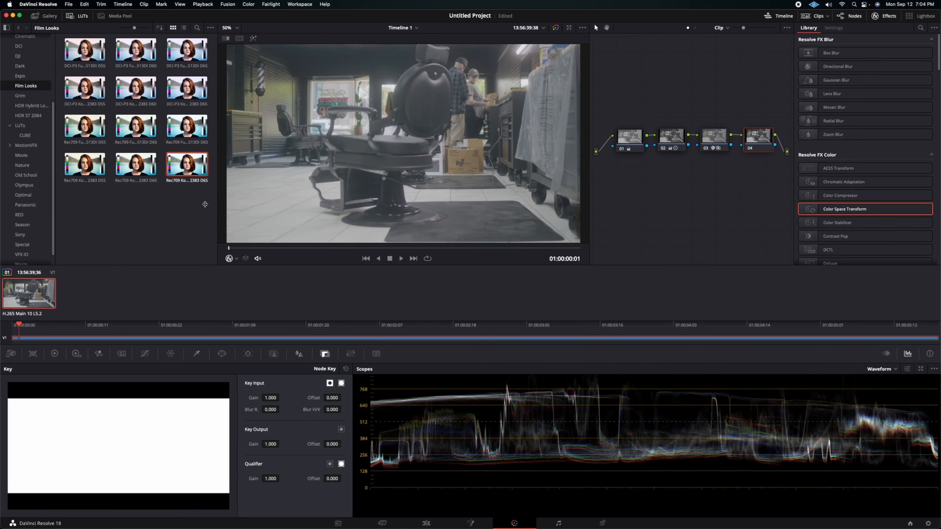
double_click(187, 167)
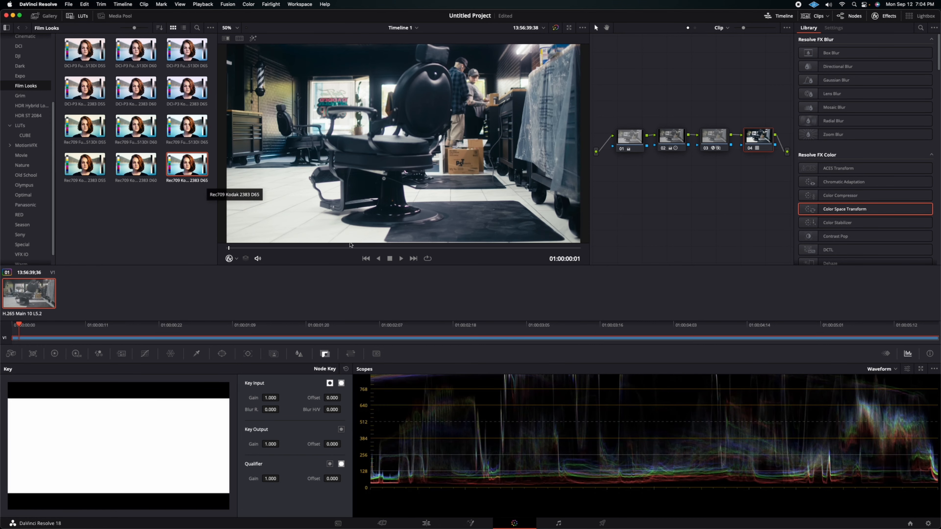
click(717, 152)
right_click(718, 150)
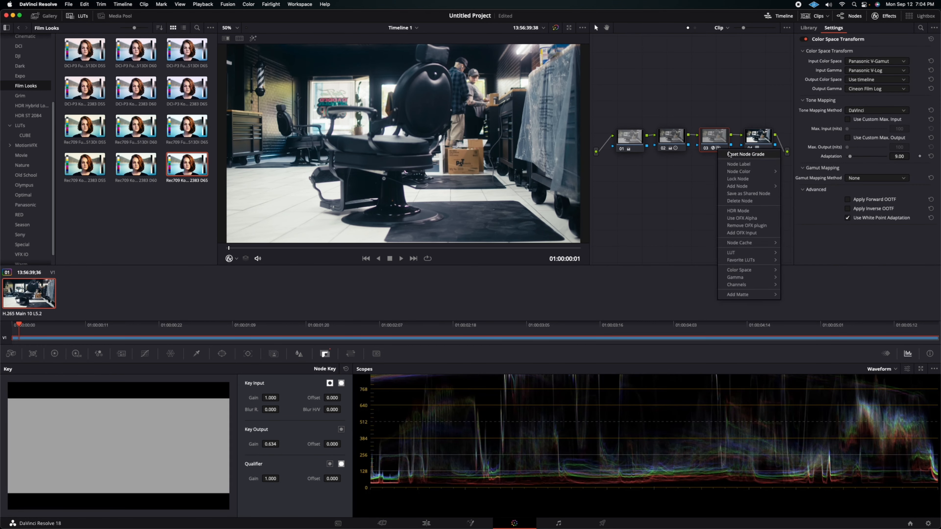
click(743, 153)
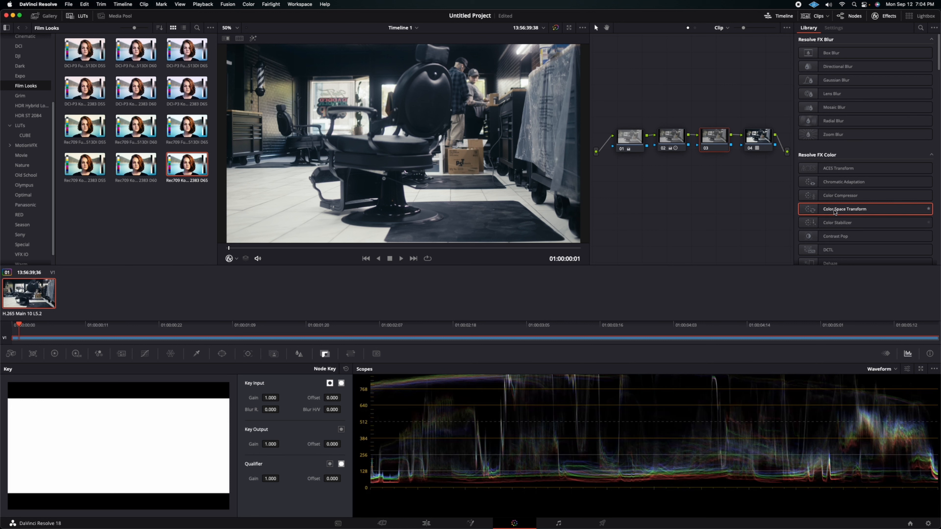
Add a Color Space Transform to node 03 with input color space Panasonic V-Gamut and input gamma Panasonic V-Log
drag(845, 209, 714, 141)
click(901, 62)
scroll(883, 80, down, 10)
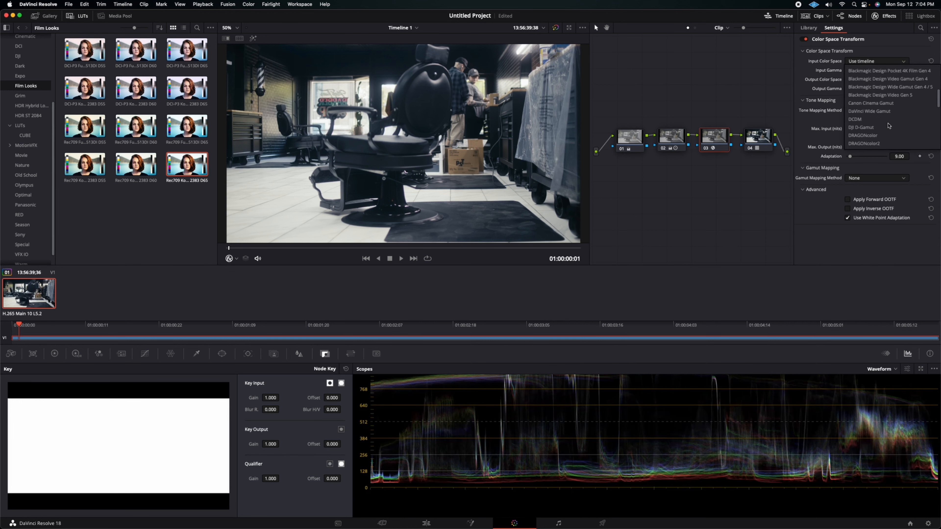
click(883, 80)
click(893, 71)
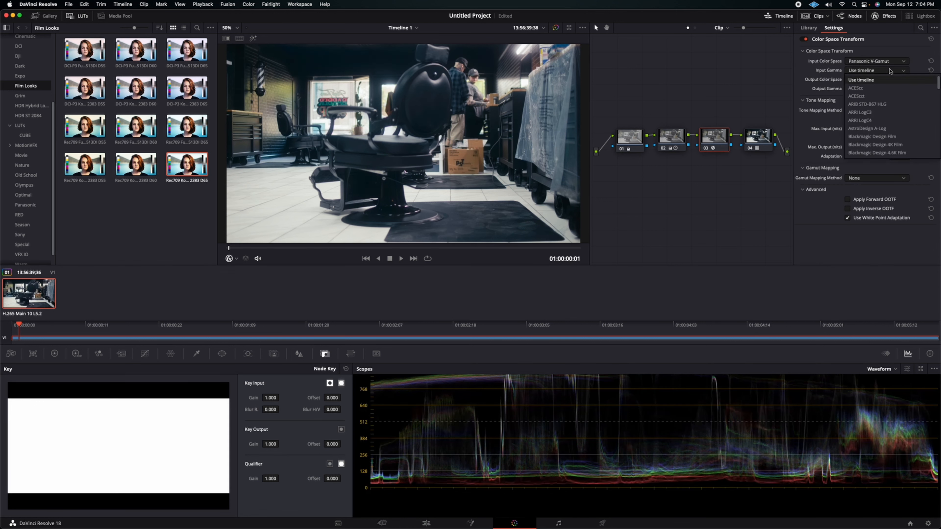
scroll(894, 130, down, 10)
scroll(894, 131, up, 12)
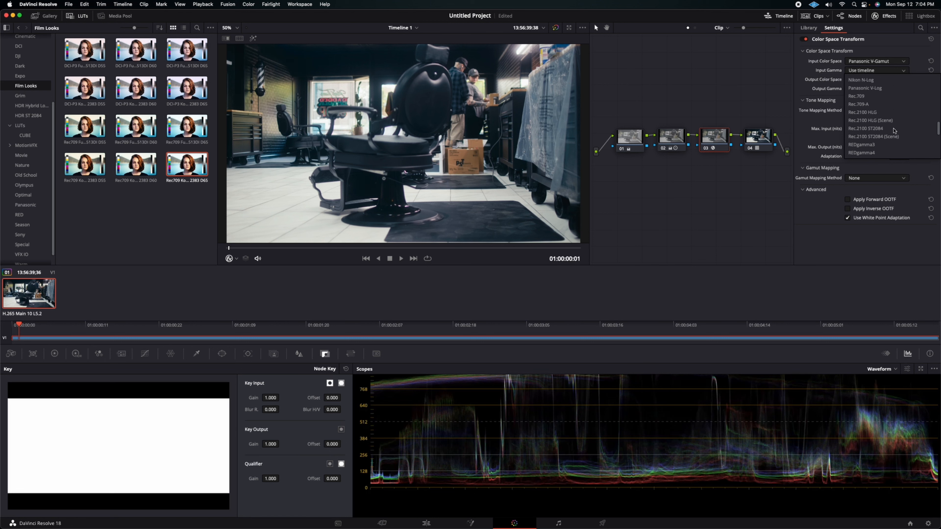
click(895, 137)
Set the output gamma of node 03's new Color Space Transform to Cineon Film Log
click(882, 89)
scroll(881, 126, down, 5)
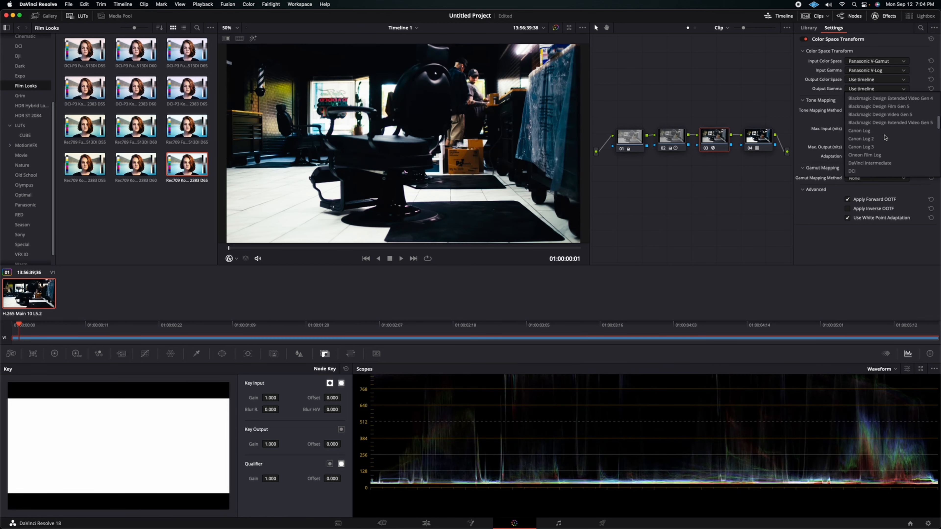
click(879, 156)
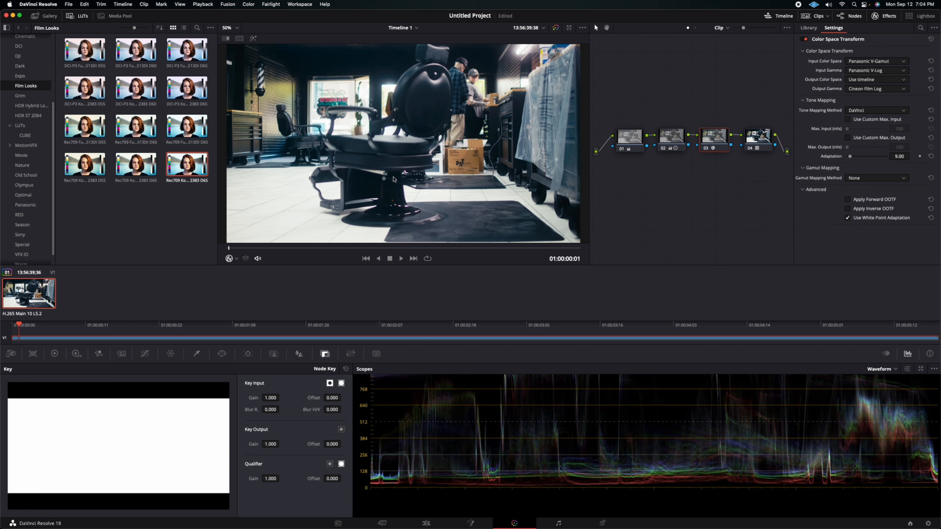
Disable node 04 and reset the output gamma of node 03's Color Space Transform to Use timeline
click(750, 149)
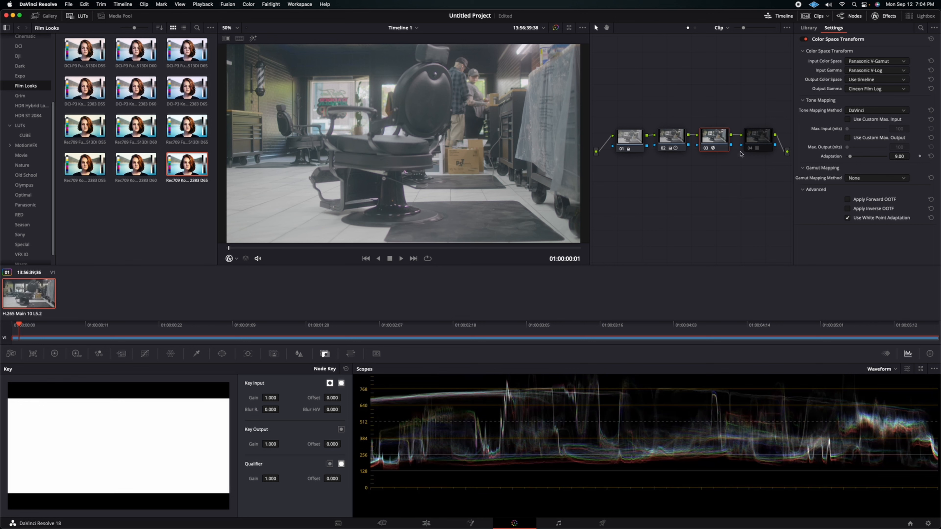
click(869, 90)
click(905, 89)
click(931, 89)
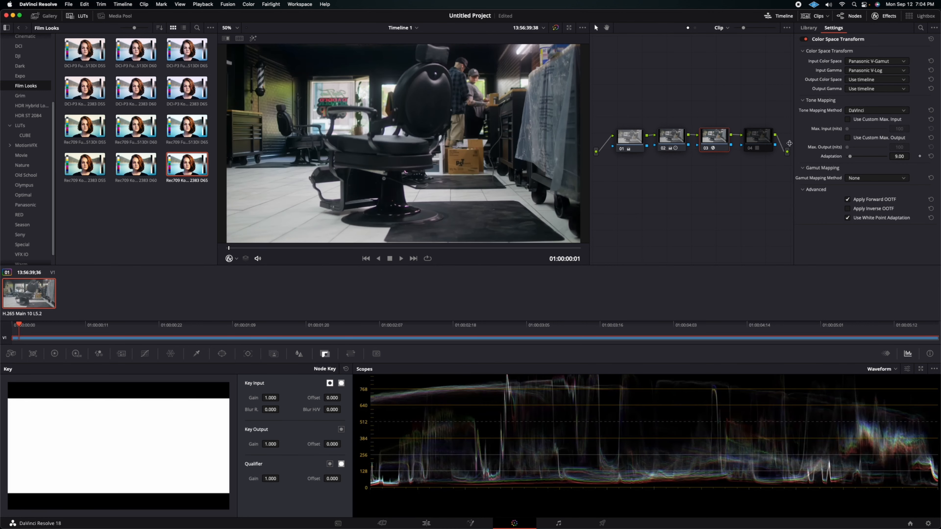